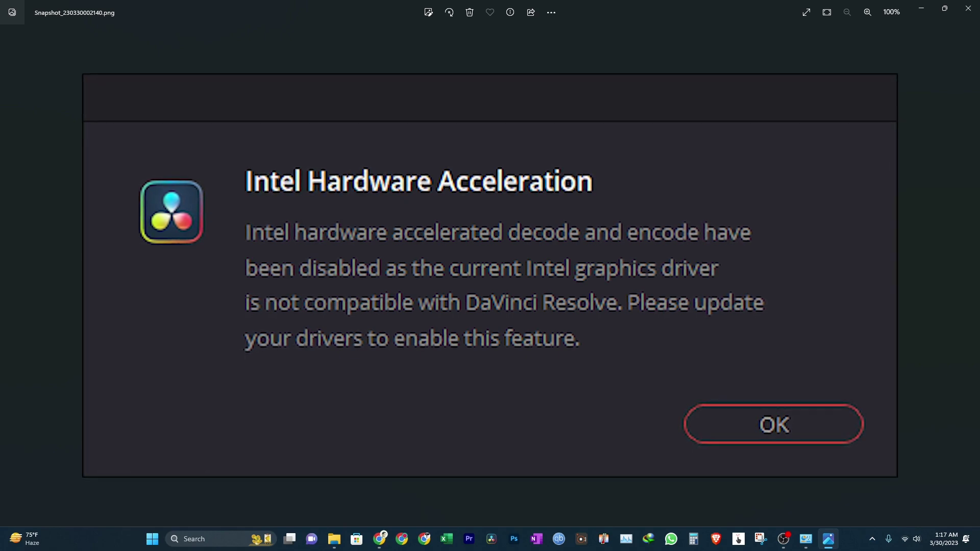
# Close the Photos window showing the DaVinci Resolve Intel hardware acceleration warning screenshot.
pyautogui.click(968, 8)
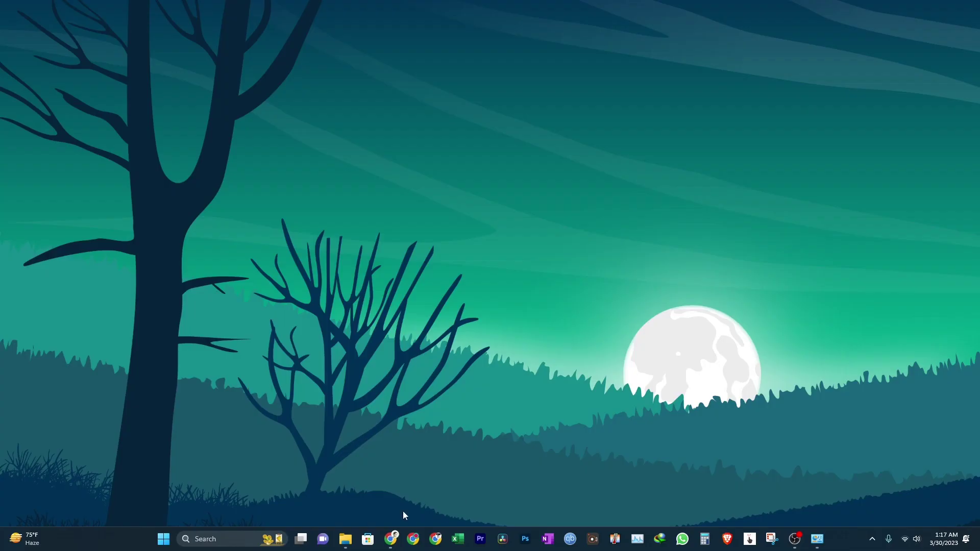
# Search Chrome for 'intel support assistant' and open the Intel Driver & Support Assistant result.
pyautogui.click(391, 537)
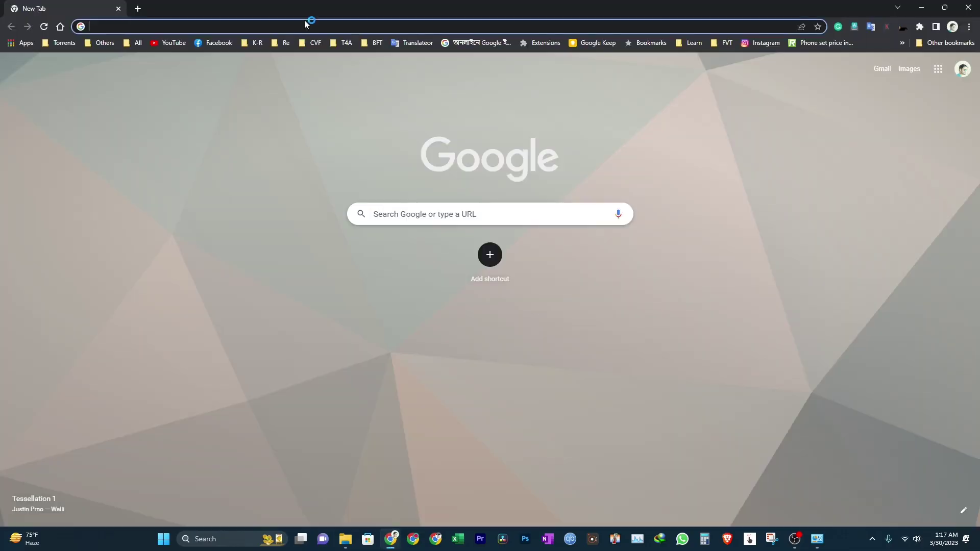
pyautogui.click(304, 26)
pyautogui.write('in')
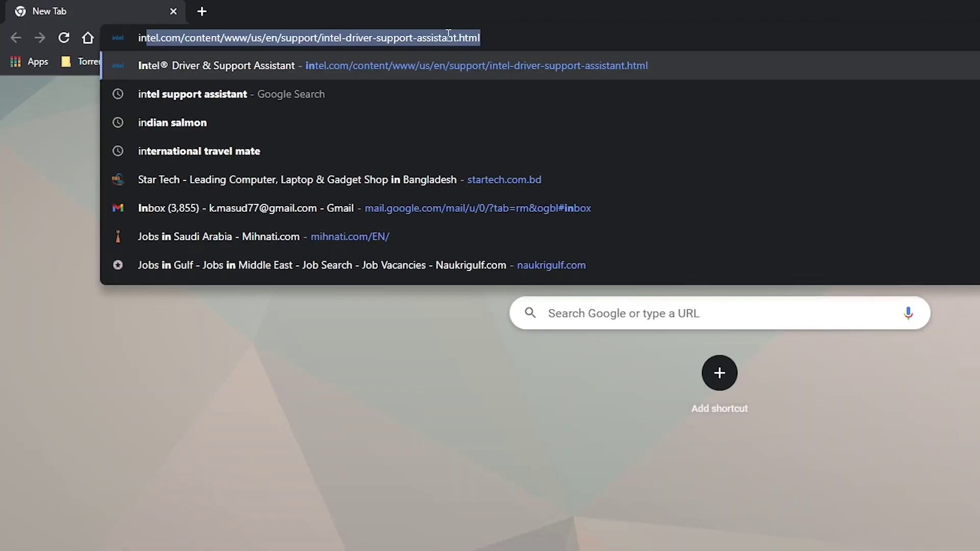
pyautogui.press('Down')
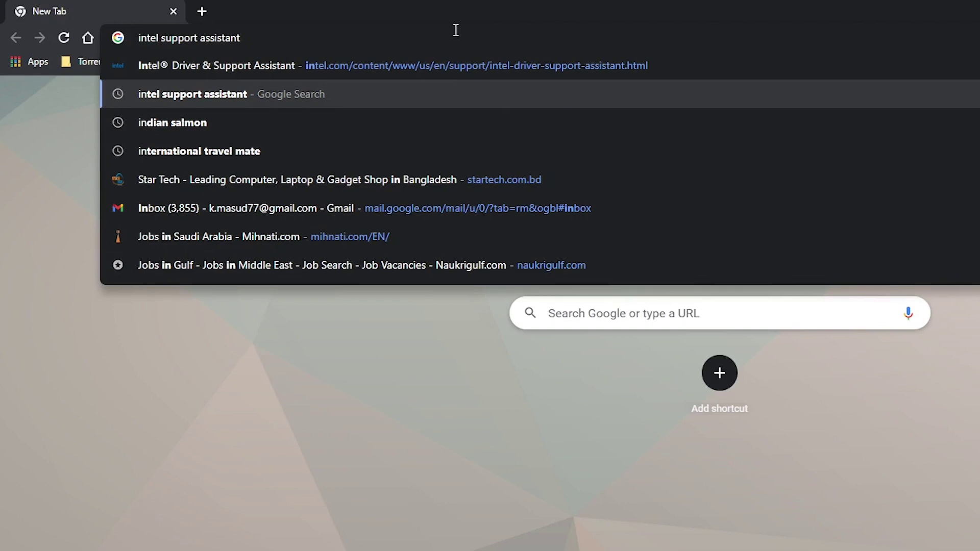
pyautogui.press('Return')
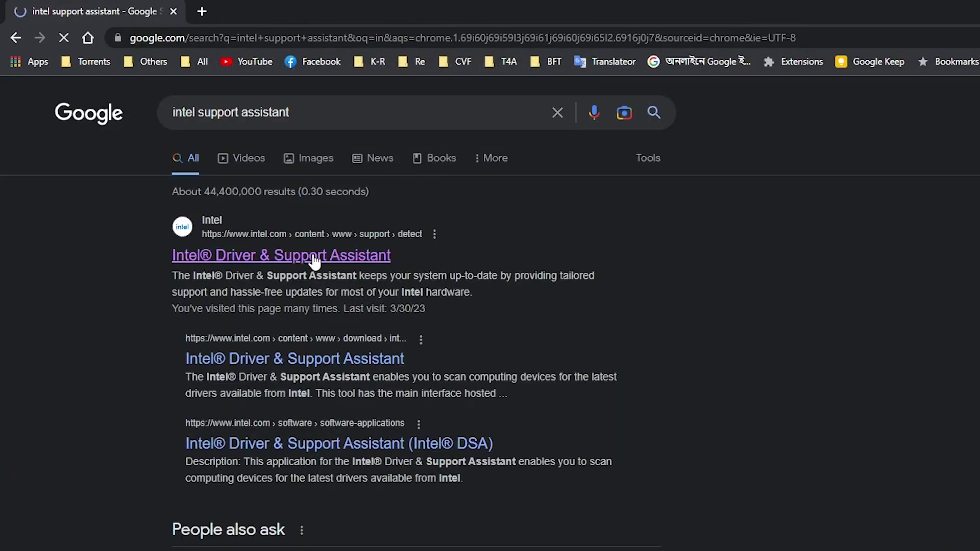
pyautogui.click(352, 257)
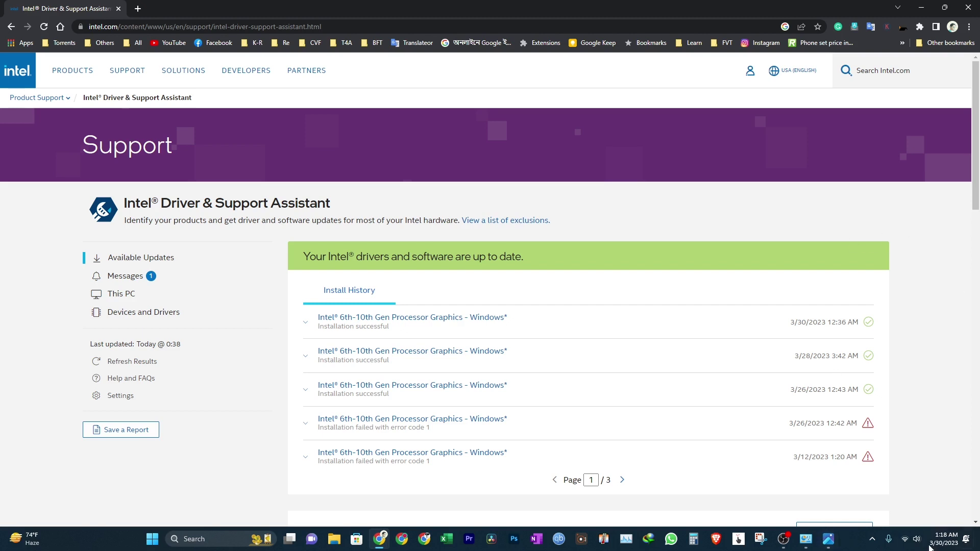
# Review the saved error snapshot again, close it, and minimize Chrome.
pyautogui.click(828, 539)
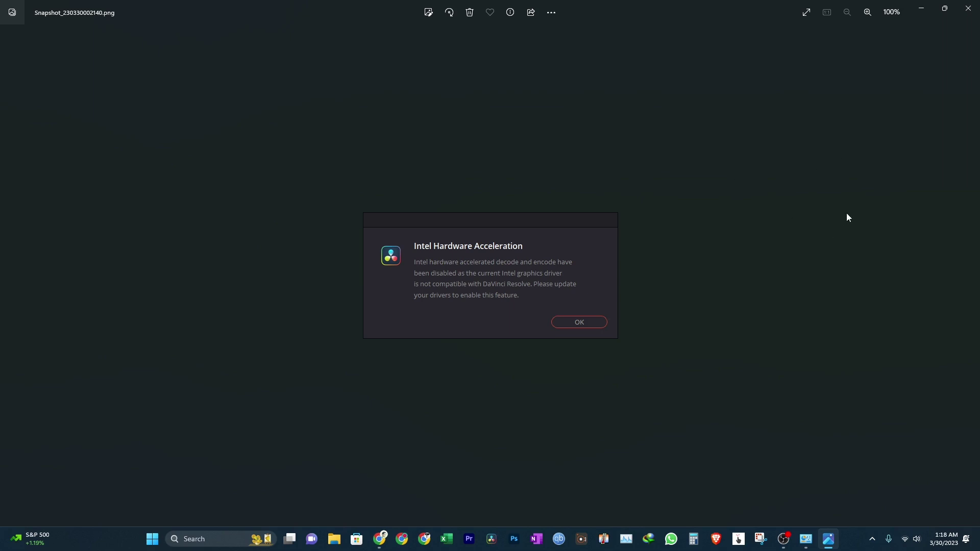
pyautogui.click(920, 9)
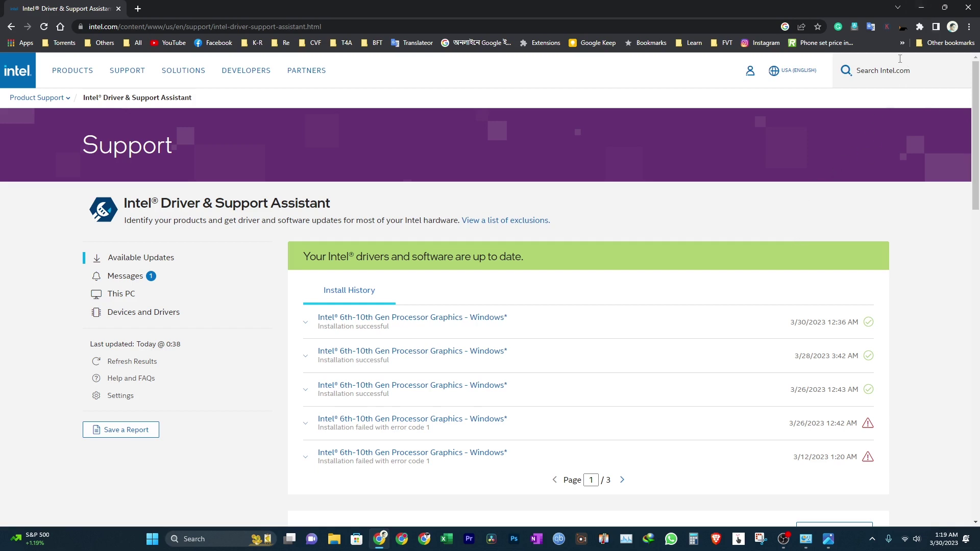
pyautogui.click(921, 7)
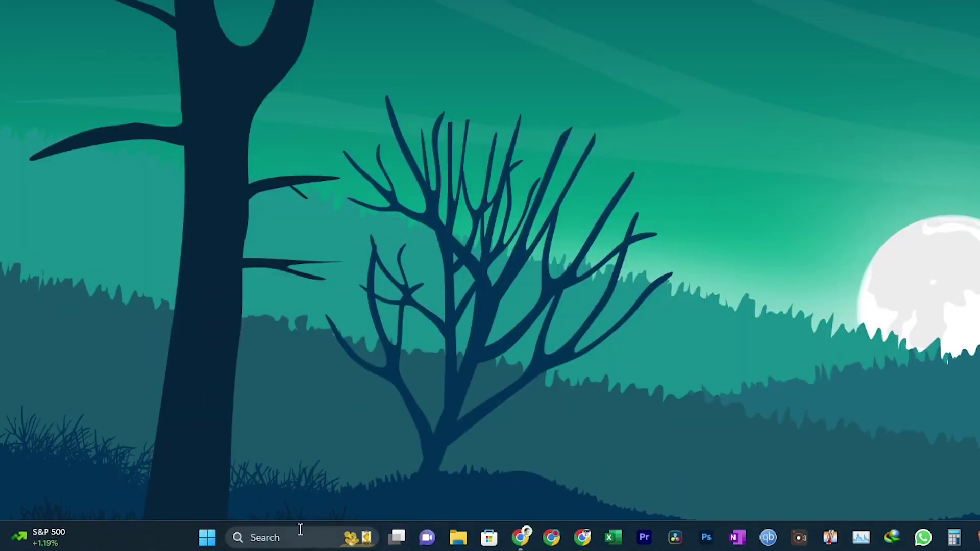
# Open Device Manager and update the Intel(R) UHD Graphics 630 driver by browsing this computer.
pyautogui.click(191, 537)
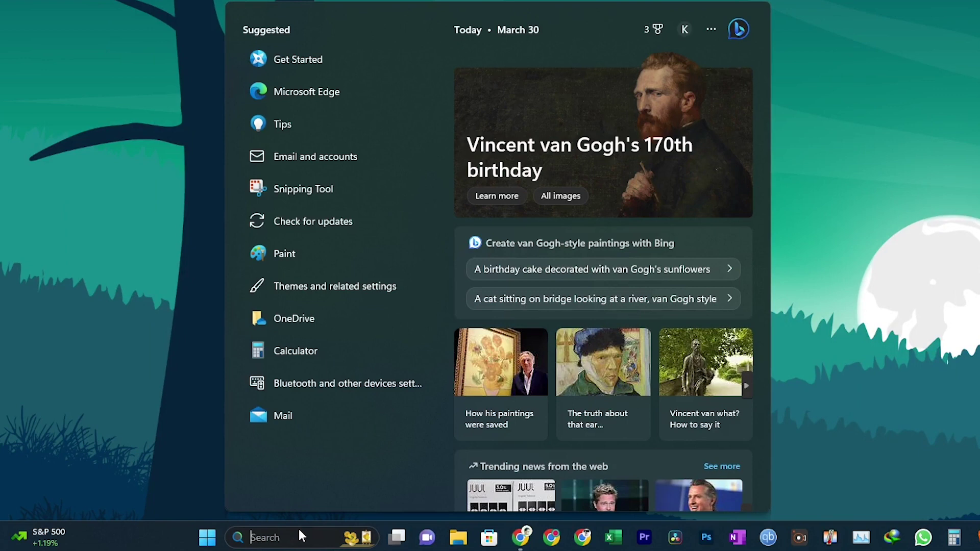
pyautogui.write('devi')
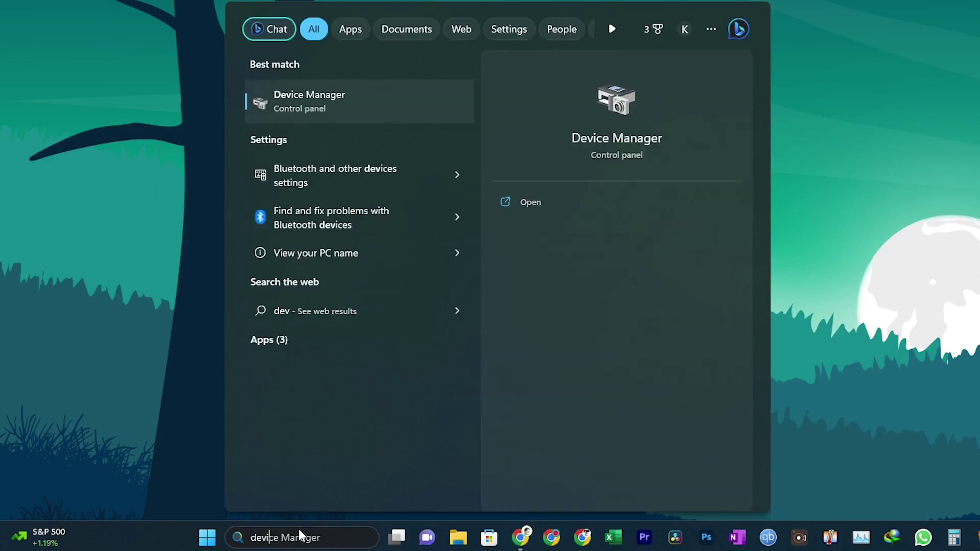
pyautogui.write('ce')
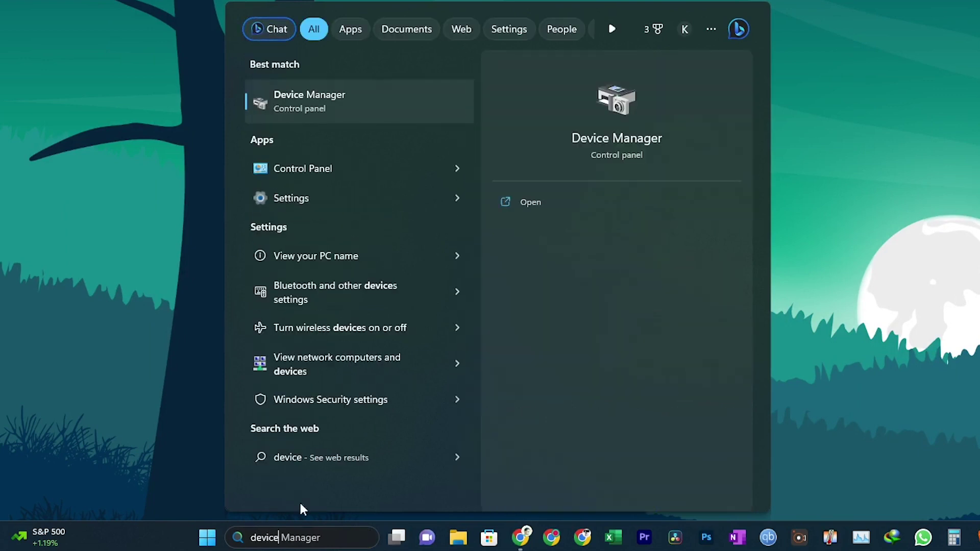
pyautogui.click(355, 104)
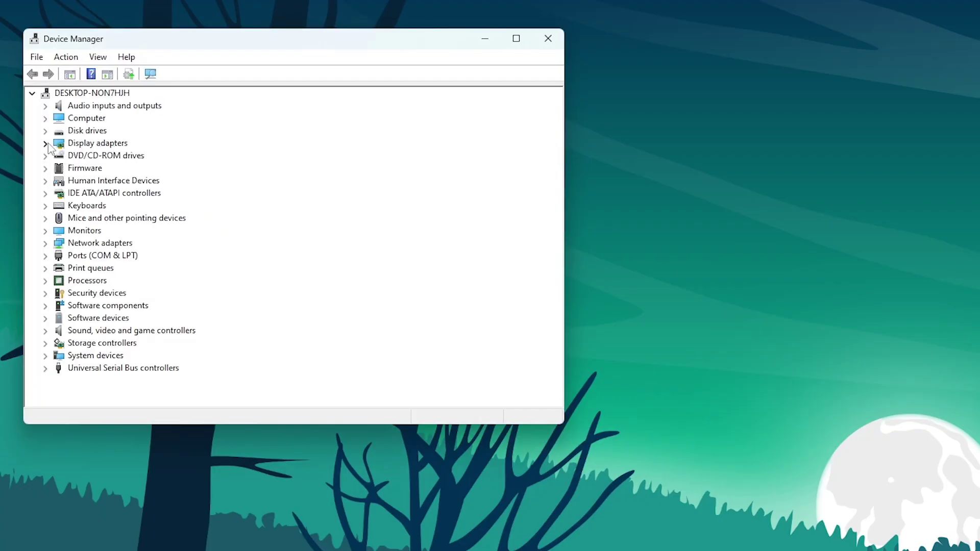
pyautogui.doubleClick(97, 143)
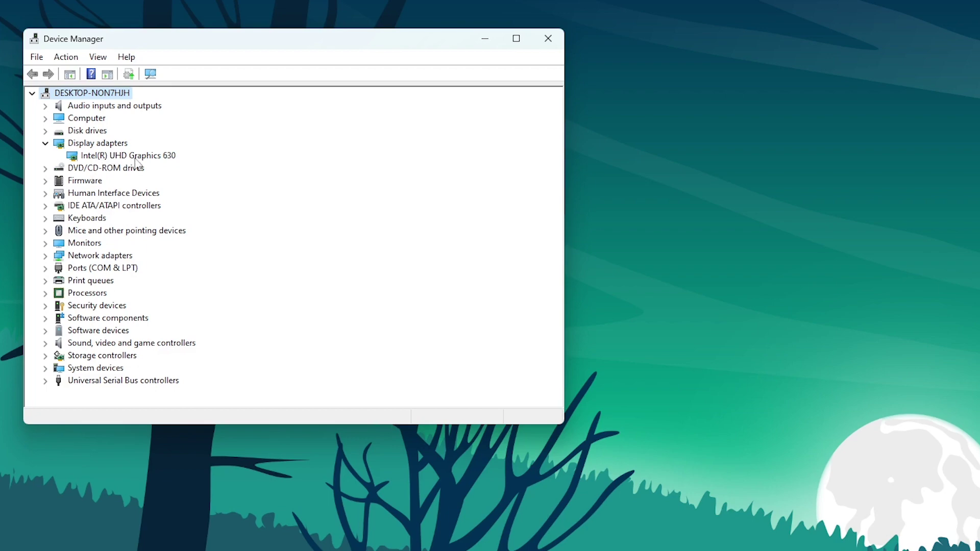
pyautogui.click(136, 157)
pyautogui.rightClick(146, 156)
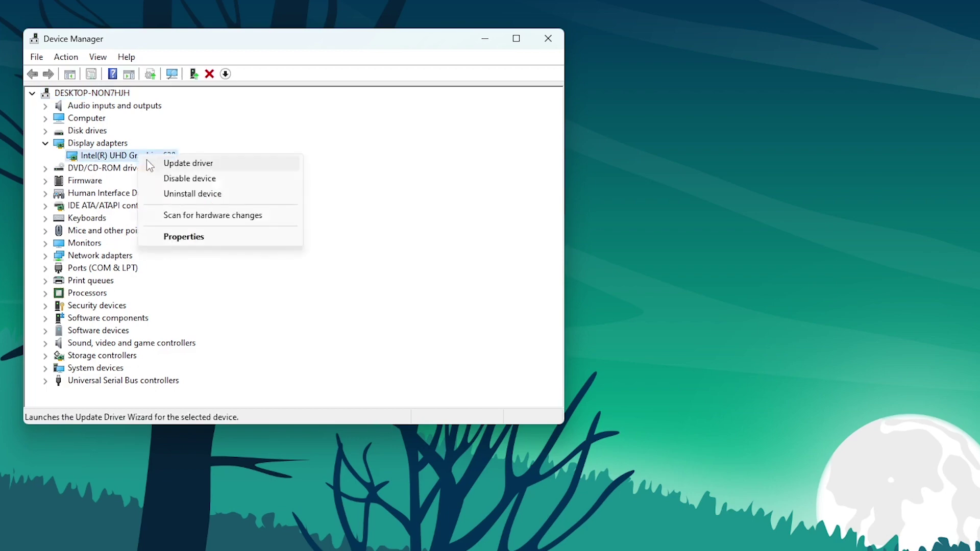
pyautogui.click(188, 163)
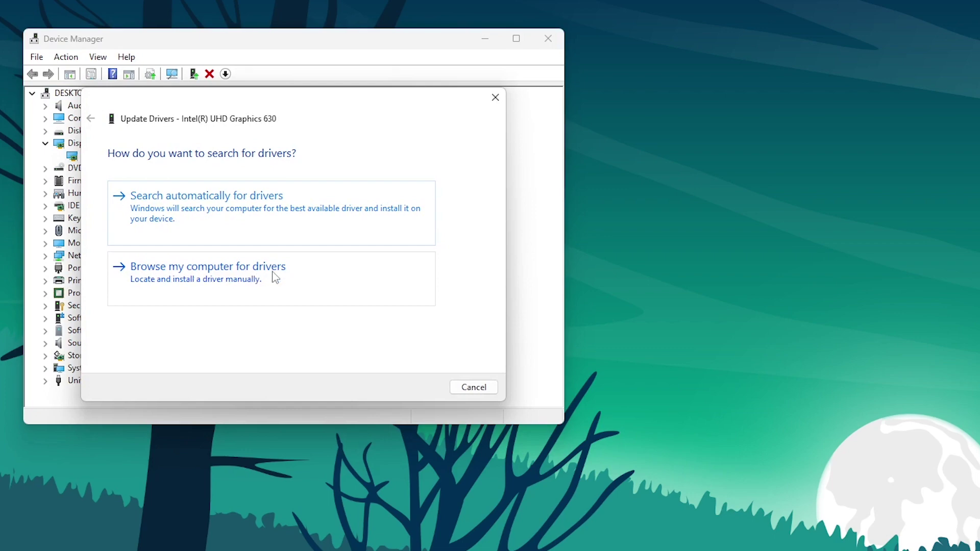
pyautogui.click(300, 279)
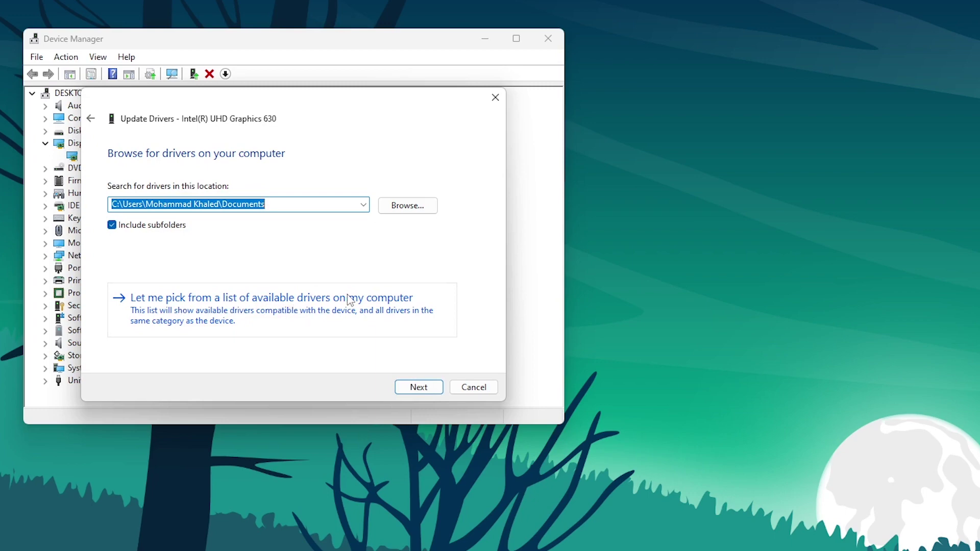
# List available drivers, select Microsoft Basic Display Adapter, then cancel the wizard without installing.
pyautogui.click(372, 305)
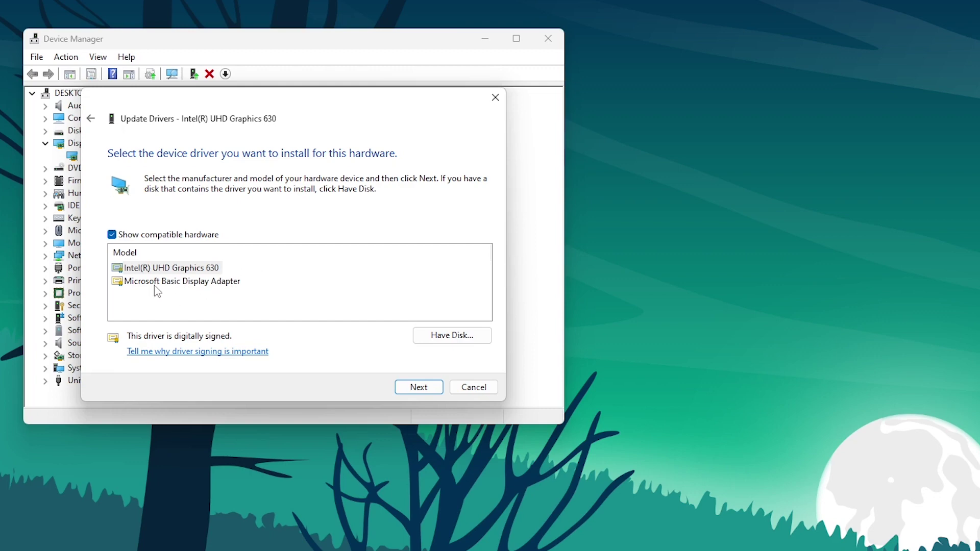
pyautogui.click(218, 283)
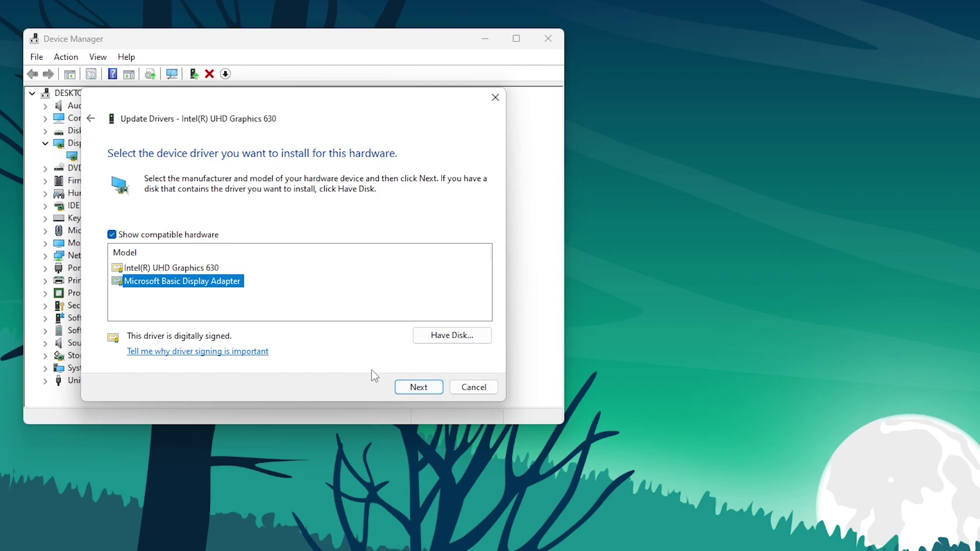
pyautogui.click(475, 387)
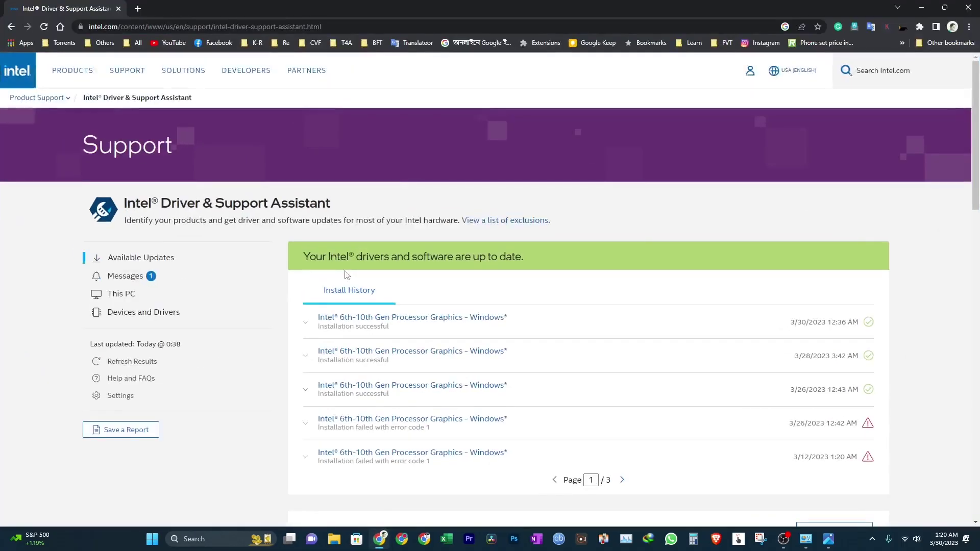
# Replace the old Intel tab with a new tab showing Intel Driver & Support Assistant.
pyautogui.click(136, 9)
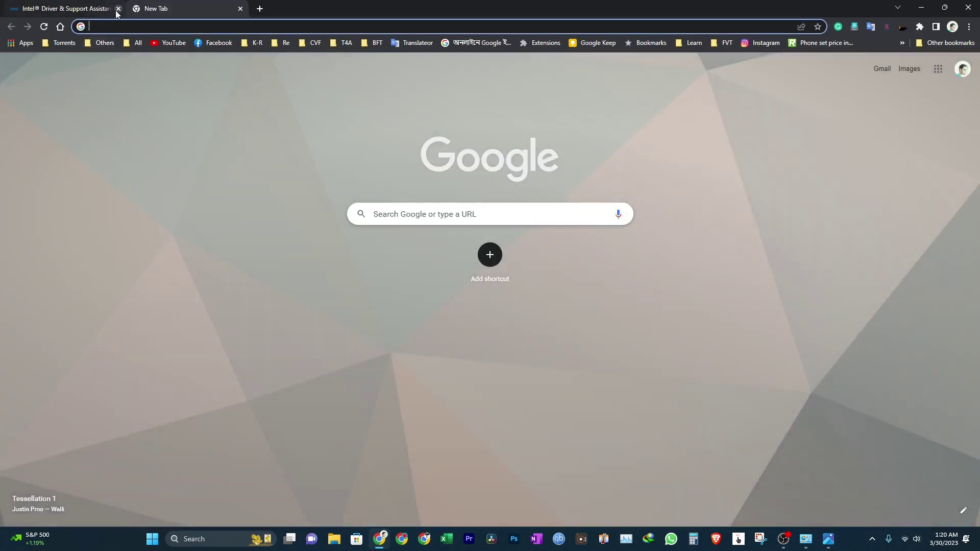
pyautogui.click(117, 9)
pyautogui.write('inte')
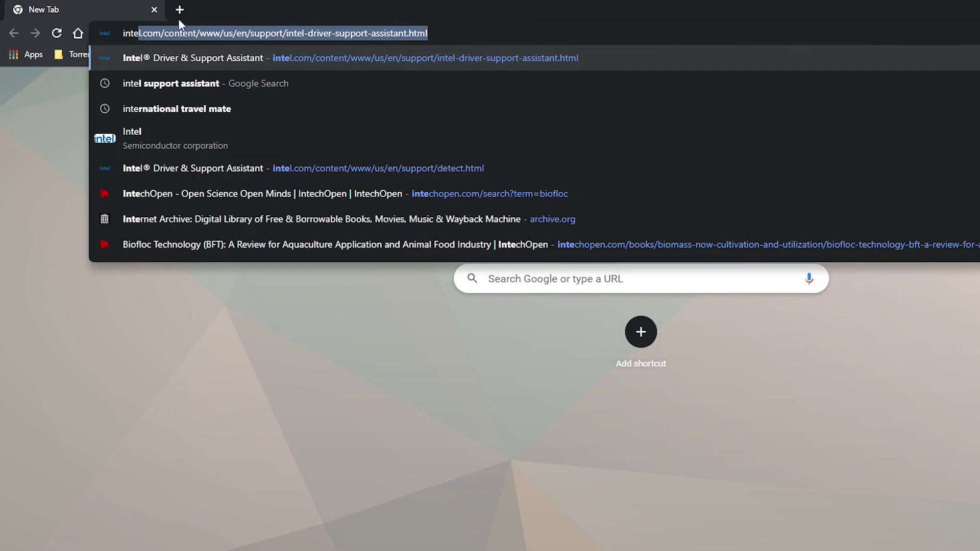
pyautogui.click(175, 83)
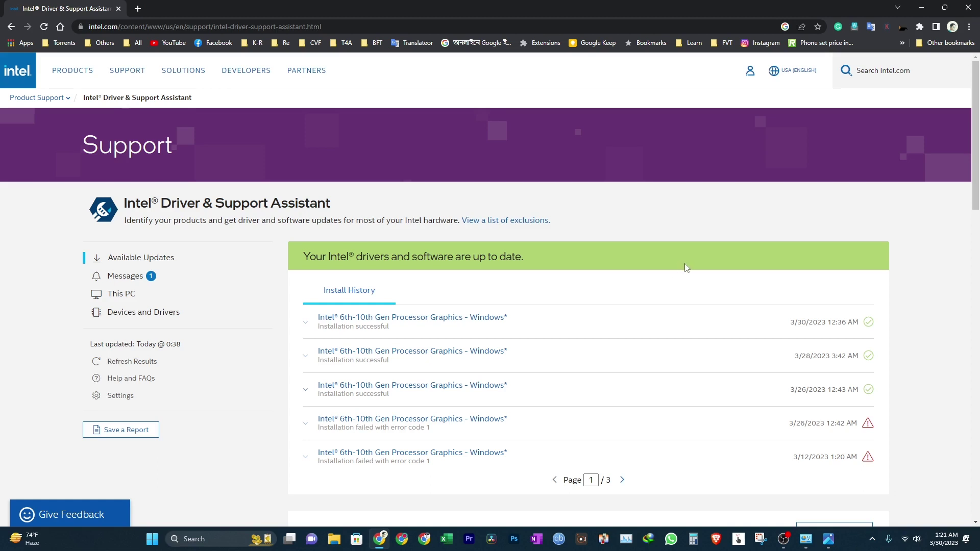
# Expand the 31.0.101.2115 install entry, launch DaVinci Resolve, minimize Chrome, and reopen the snapshot.
pyautogui.click(413, 321)
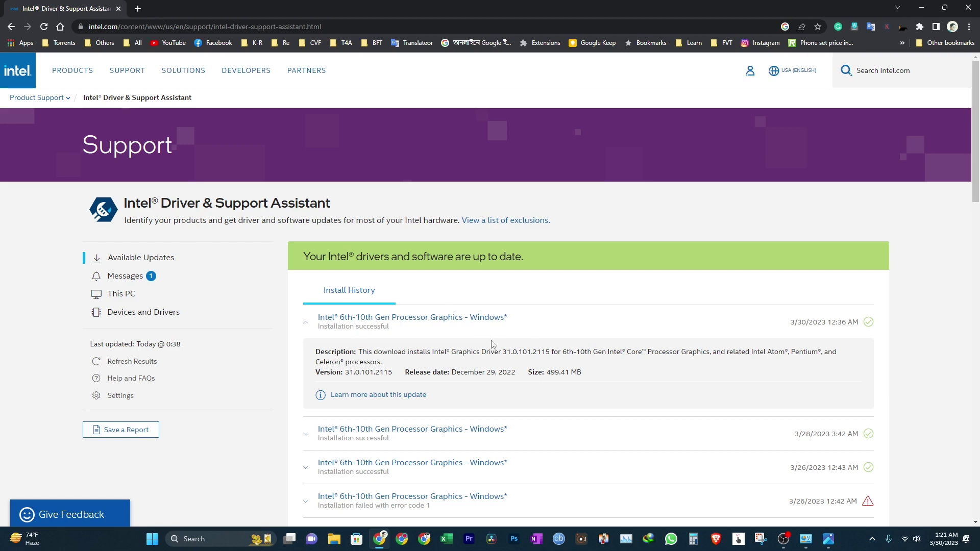
pyautogui.click(492, 539)
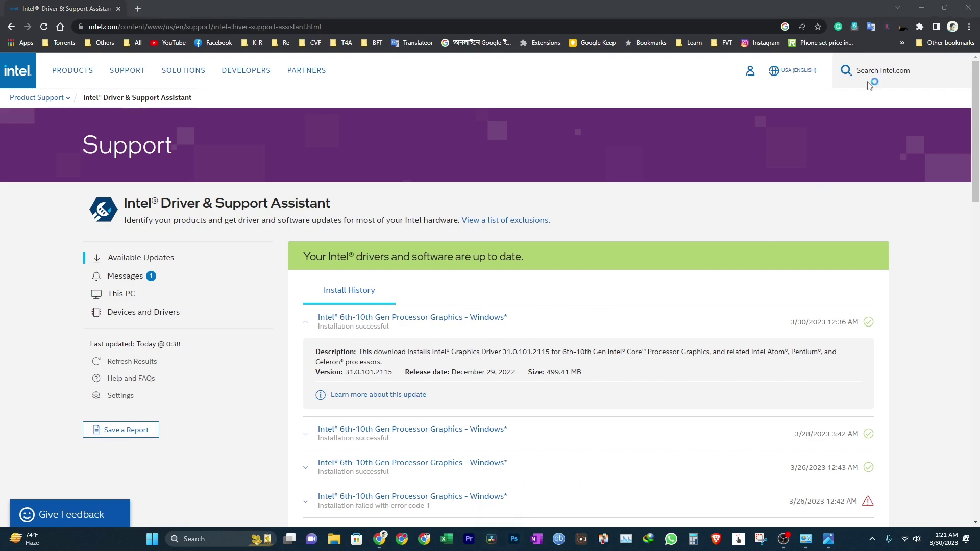
pyautogui.click(922, 9)
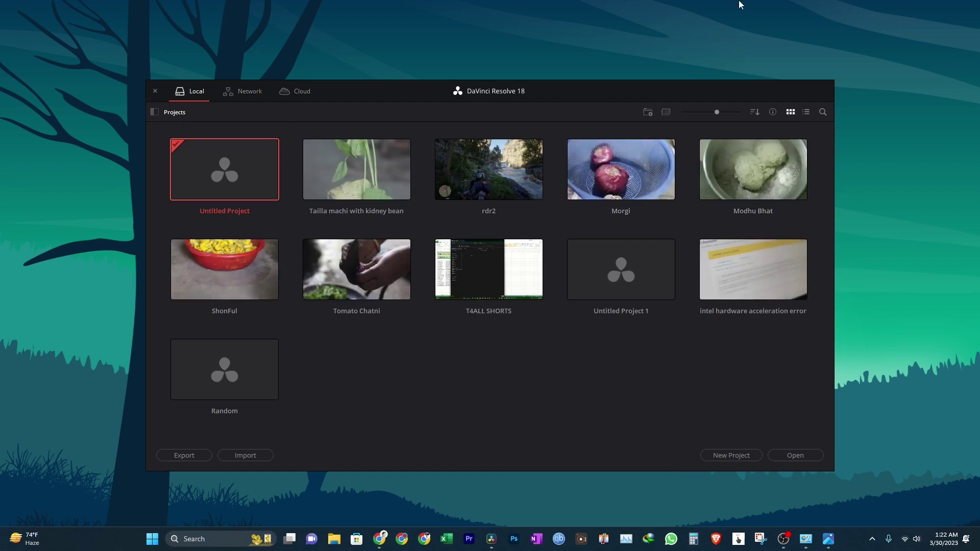
pyautogui.click(828, 540)
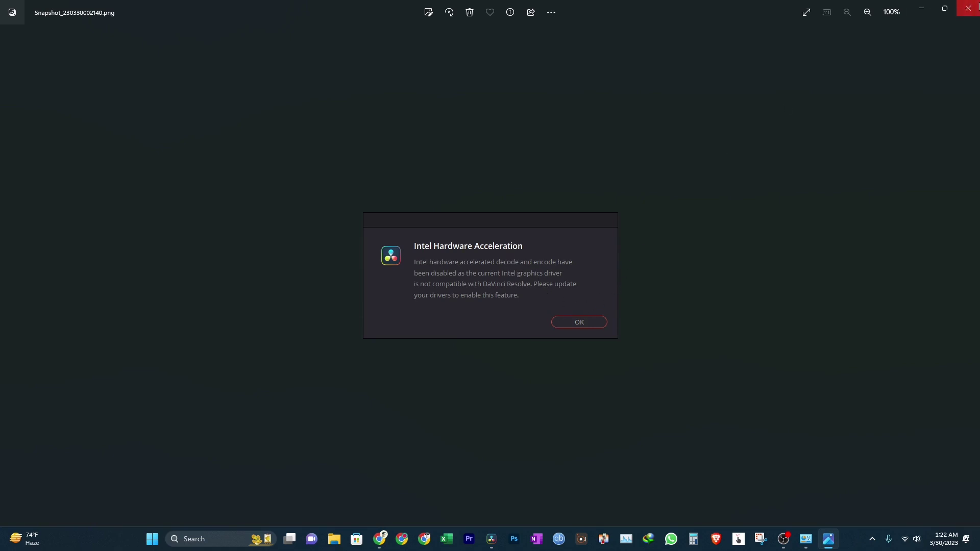
# Close the Photos error snapshot and the DaVinci Resolve Project Manager.
pyautogui.click(967, 10)
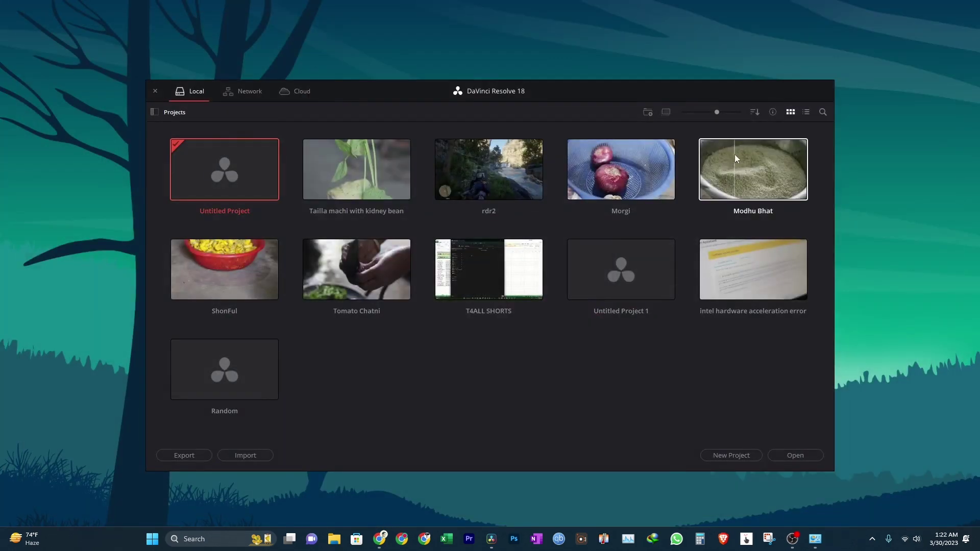
pyautogui.click(156, 91)
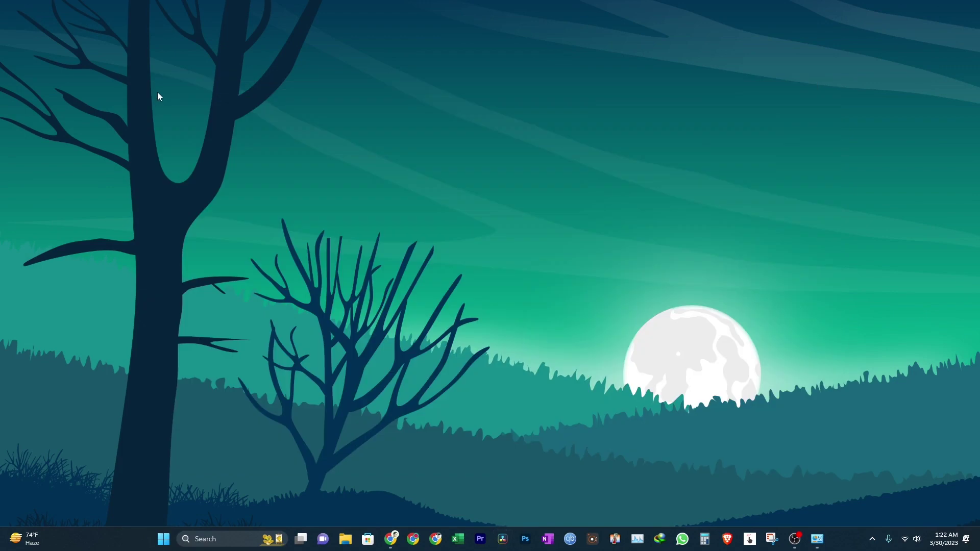